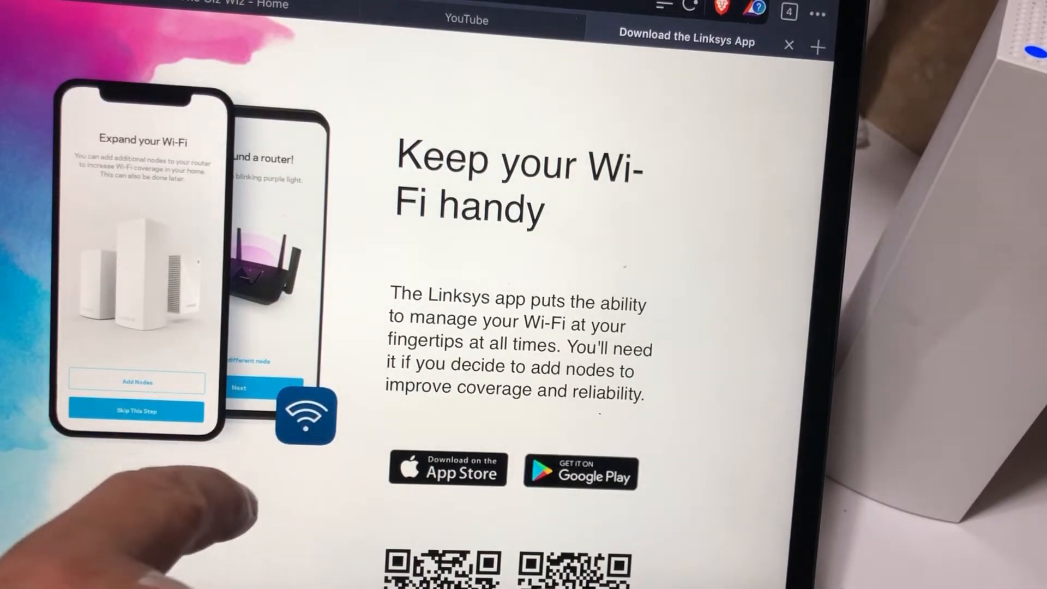
pyautogui.scroll(-3, 205, 369)
pyautogui.scroll(-3, 205, 344)
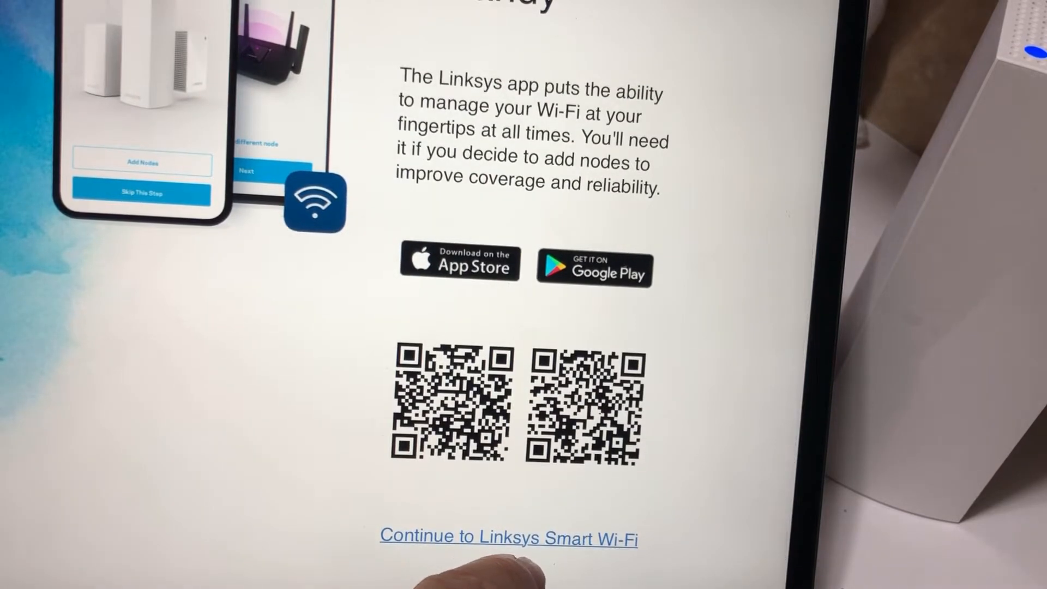
pyautogui.scroll(1, 490, 540)
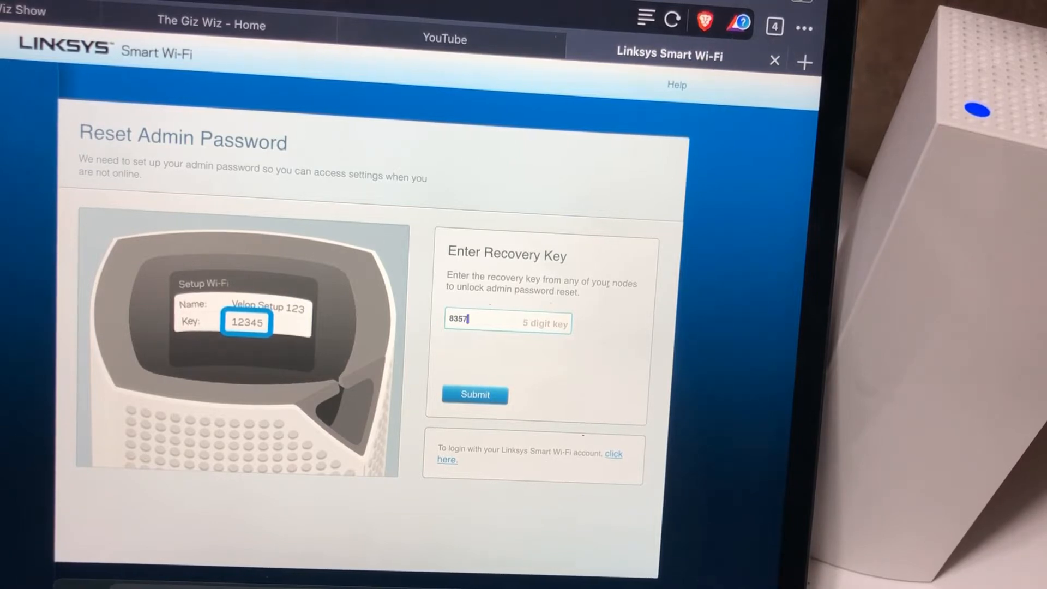
# Submit the node's 5-digit recovery key so the new admin password form appears
pyautogui.click(474, 394)
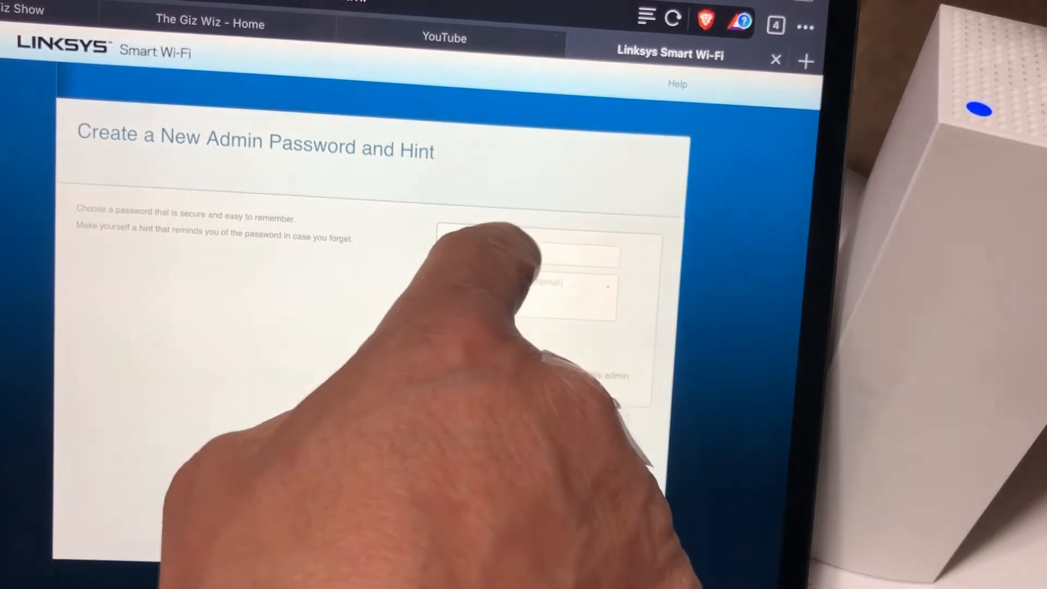
# Begin entering the new admin password in the Admin password field
pyautogui.click(532, 251)
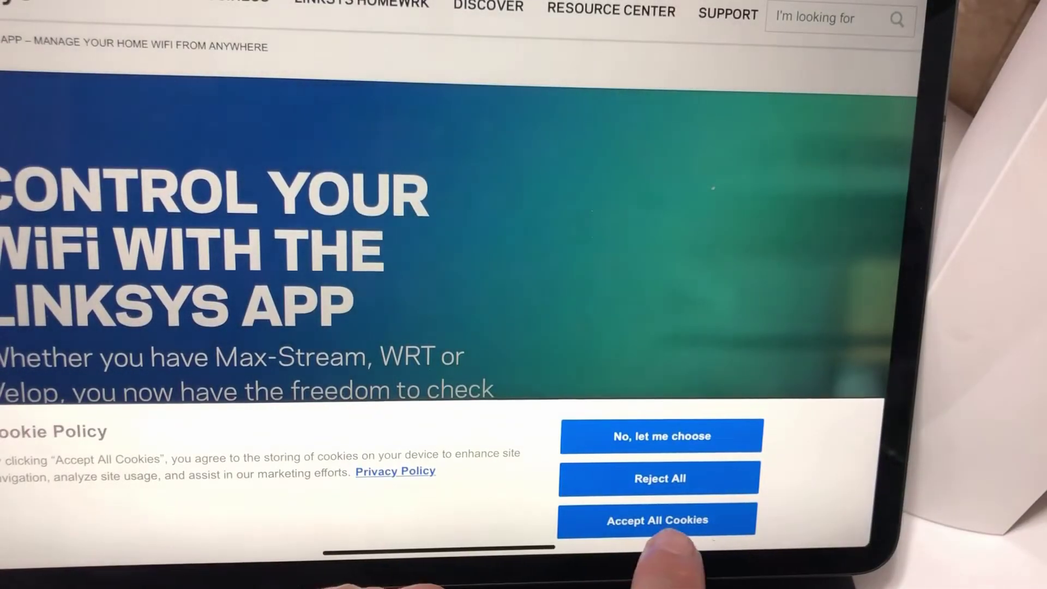
# Accept all cookies to dismiss the banner on the Linksys app page
pyautogui.click(658, 521)
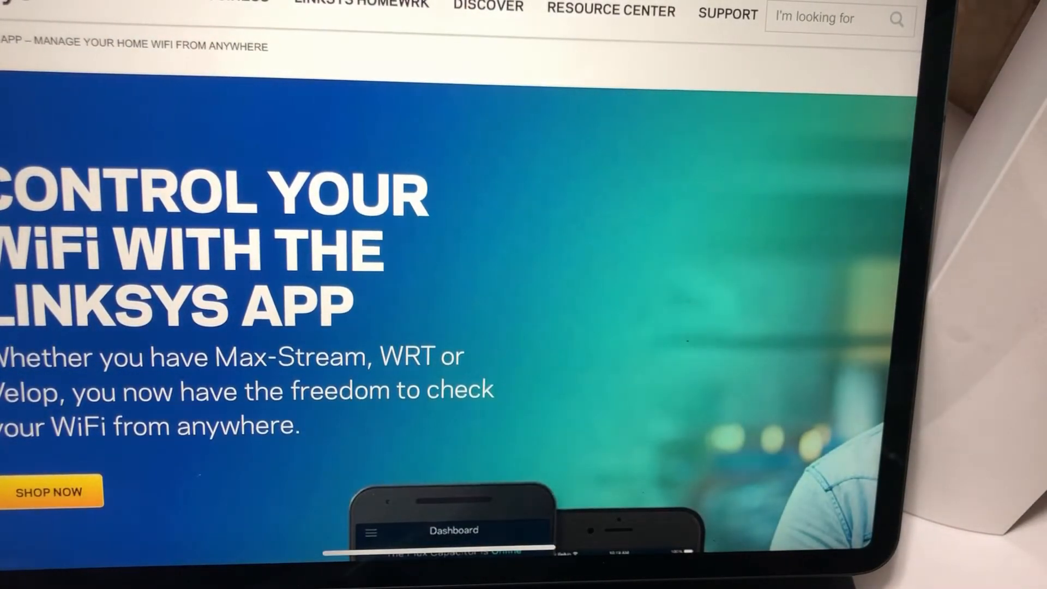
pyautogui.scroll(-10, 459, 327)
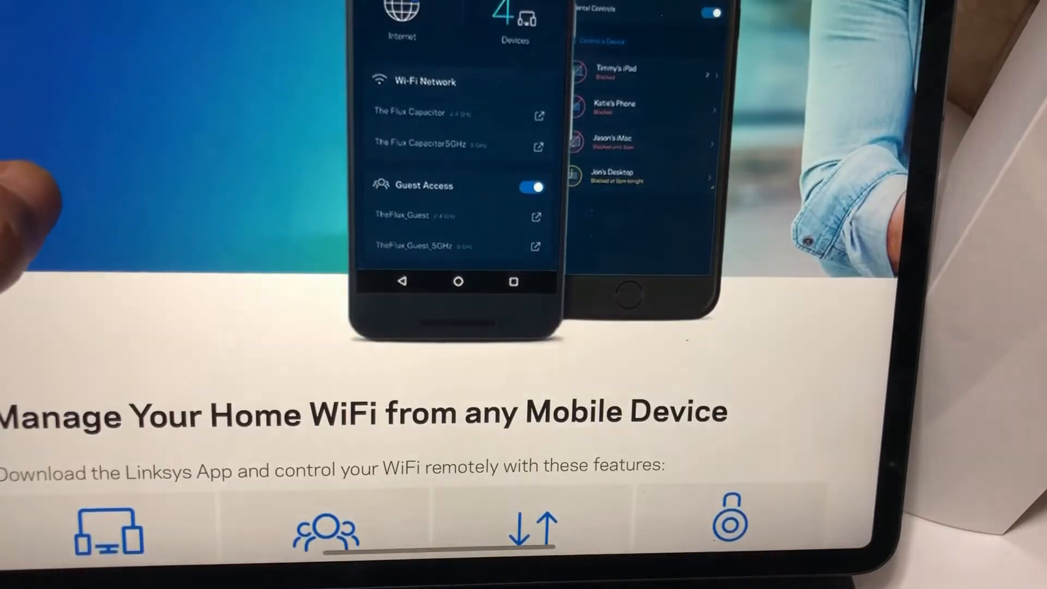
pyautogui.scroll(10, 458, 328)
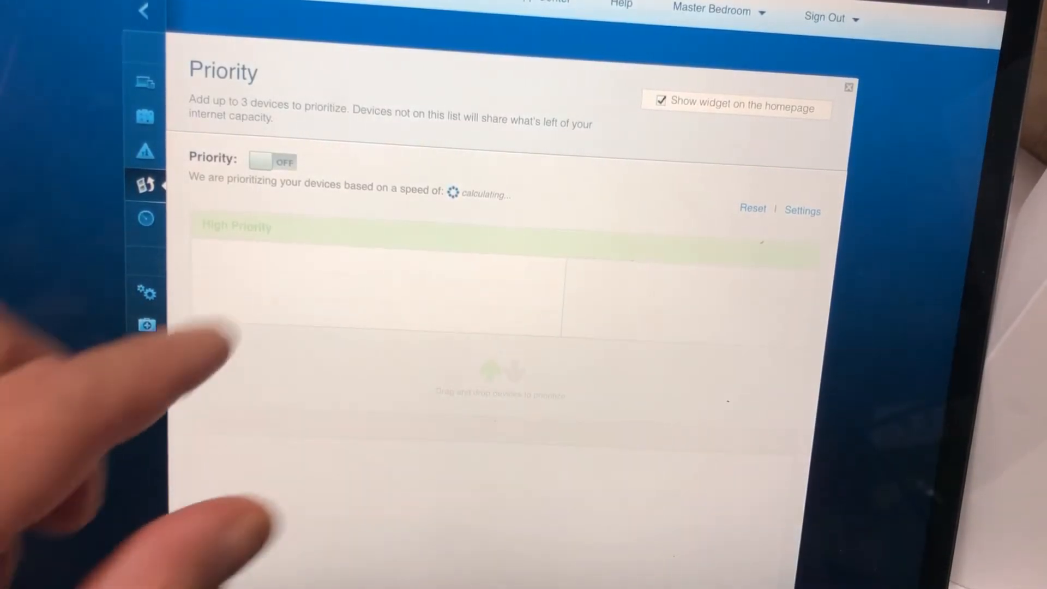
# Switch prioritization ON and place the iPadPro4 tile in the High Priority list
pyautogui.click(272, 161)
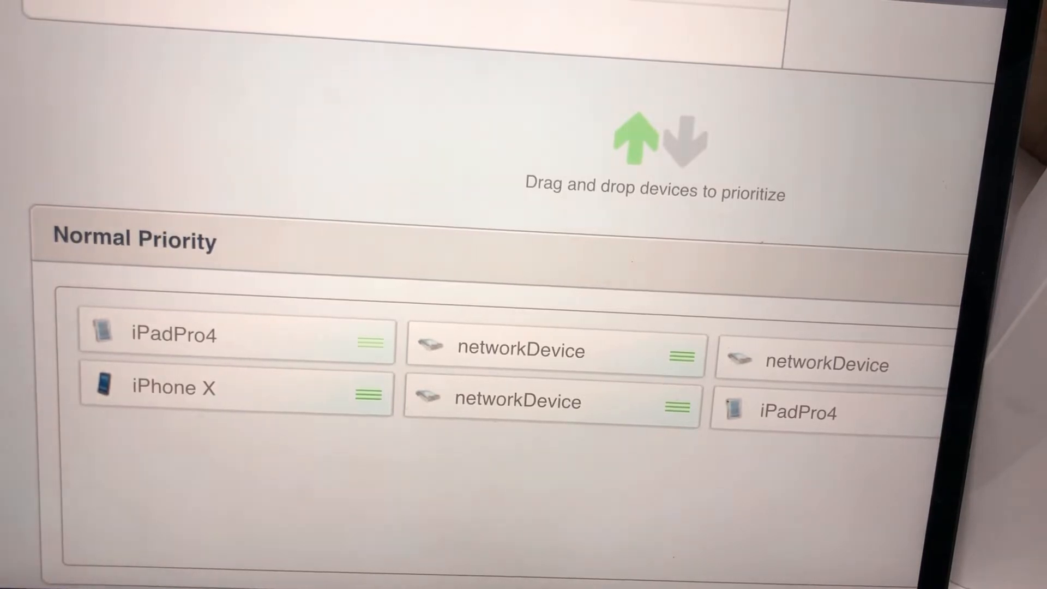
pyautogui.moveTo(106, 334); pyautogui.dragTo(91, 337)
pyautogui.moveTo(188, 336); pyautogui.dragTo(262, 24)
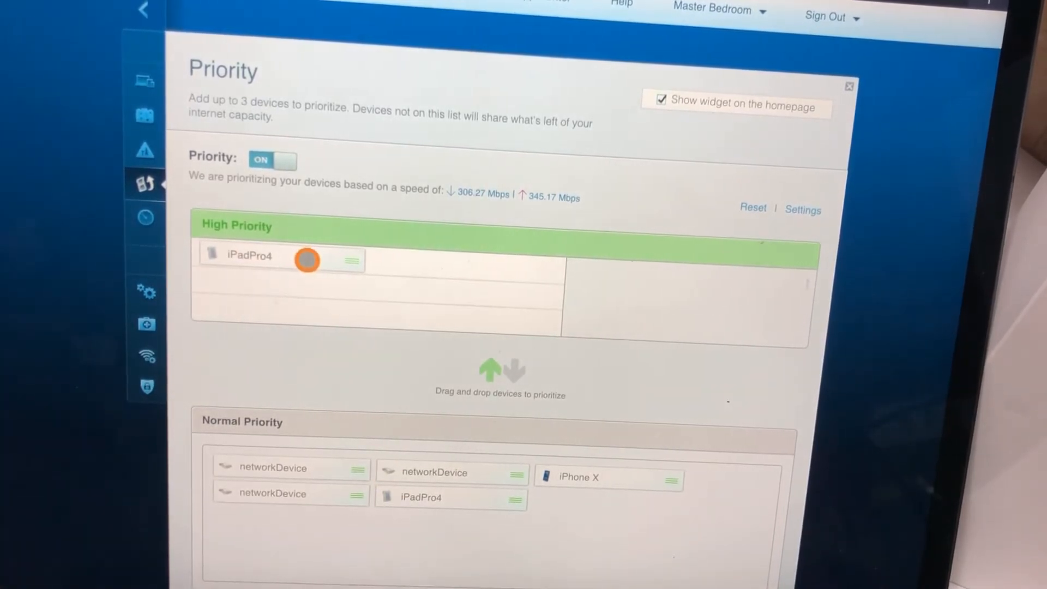
pyautogui.moveTo(307, 260); pyautogui.dragTo(370, 504)
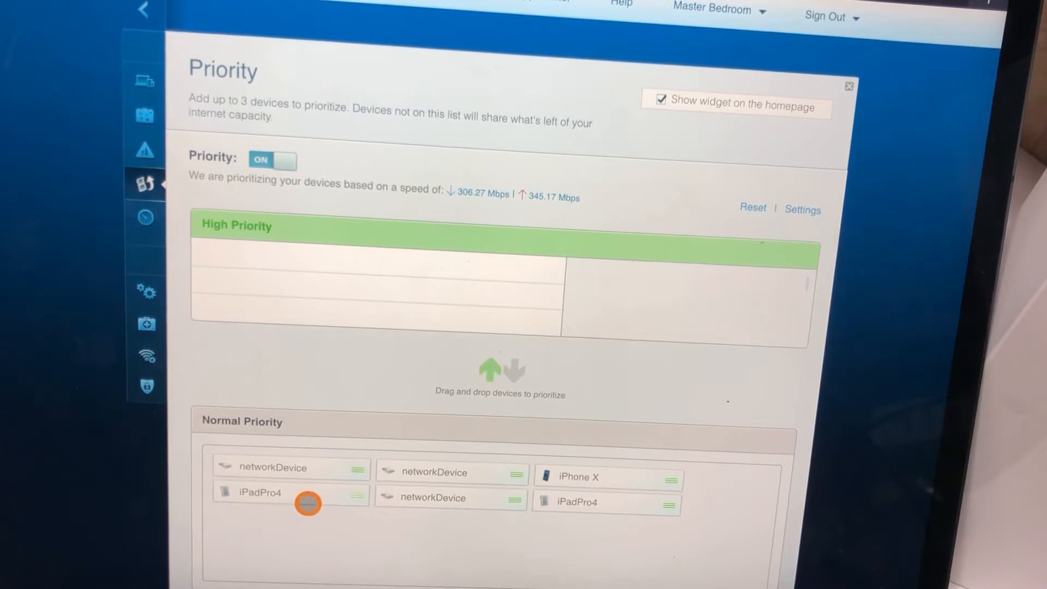
pyautogui.moveTo(308, 503); pyautogui.dragTo(337, 303)
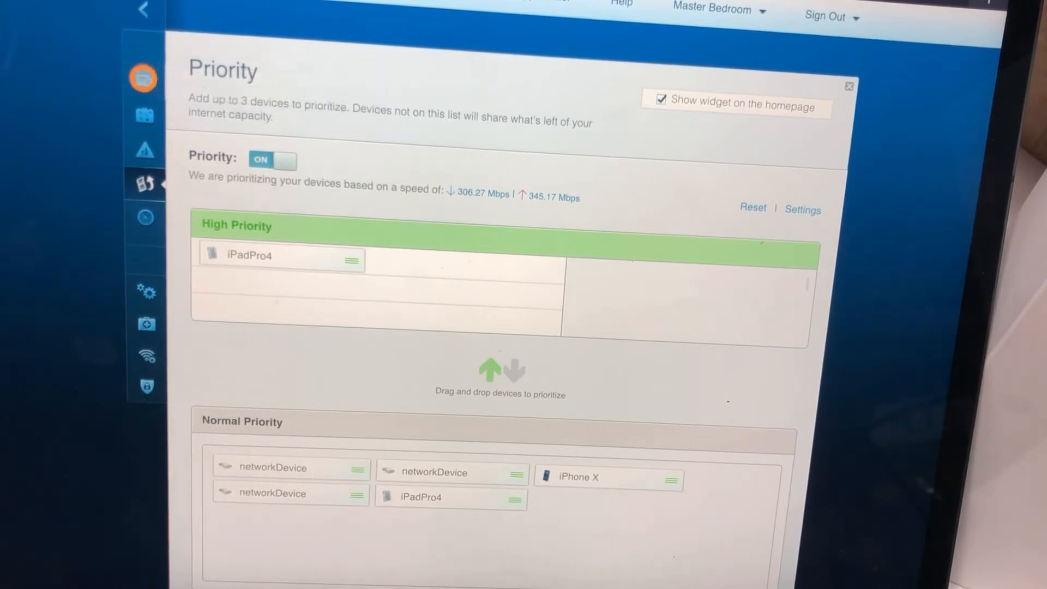
pyautogui.click(144, 113)
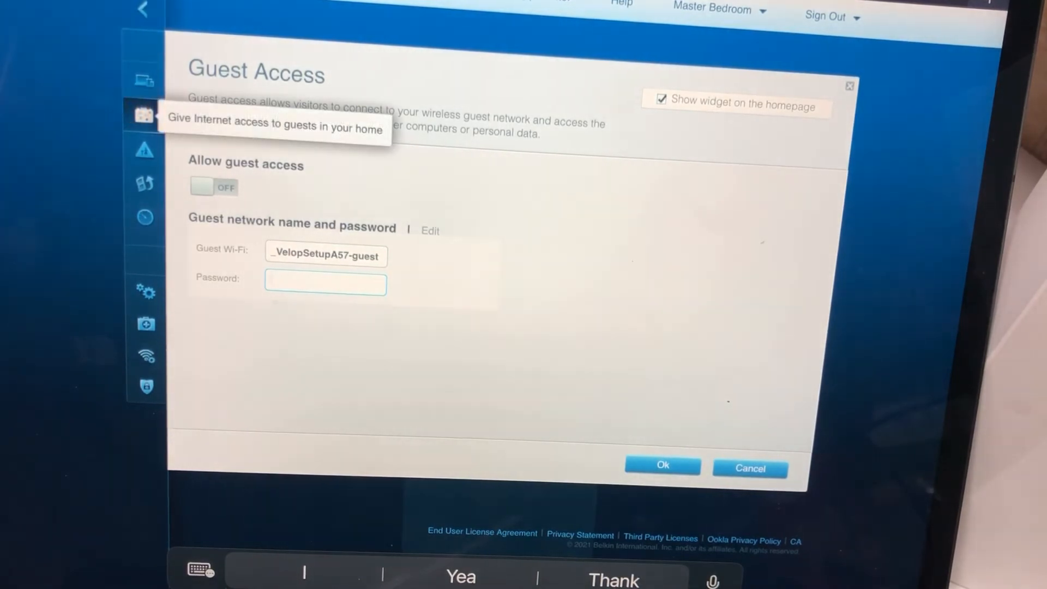
pyautogui.click(136, 125)
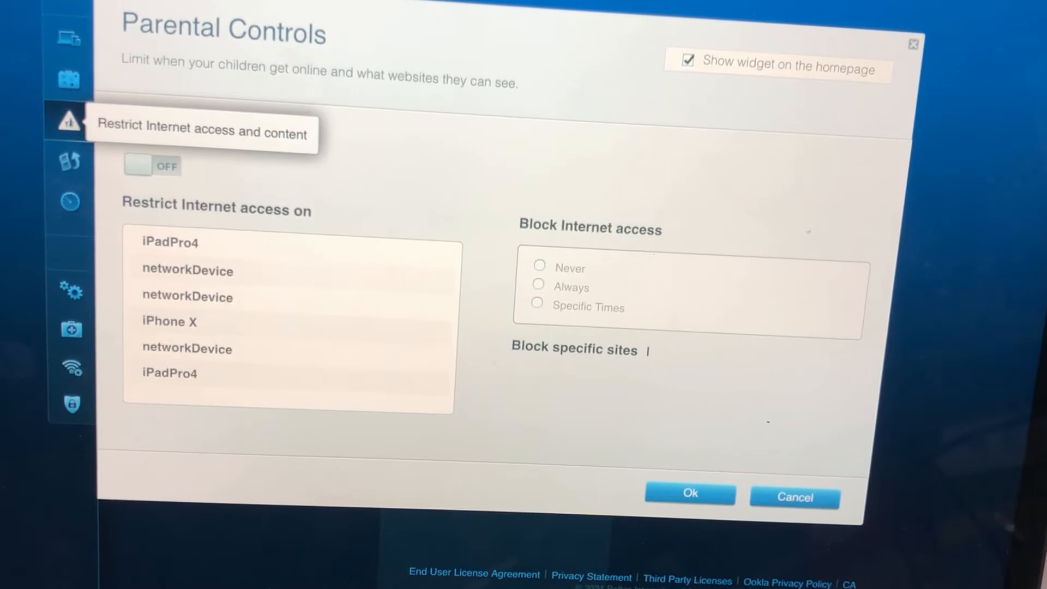
pyautogui.click(71, 160)
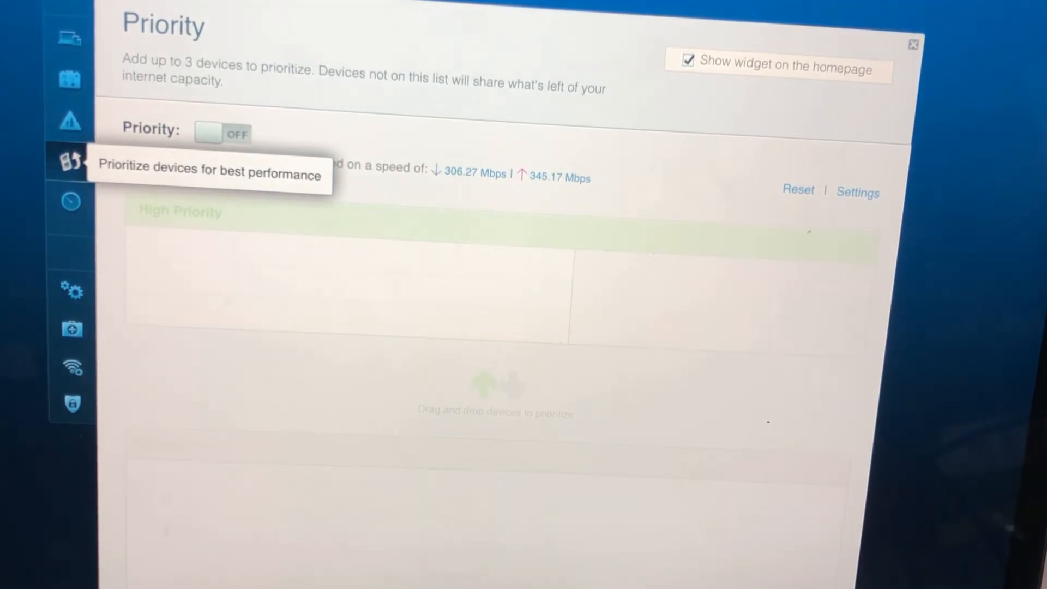
pyautogui.click(223, 132)
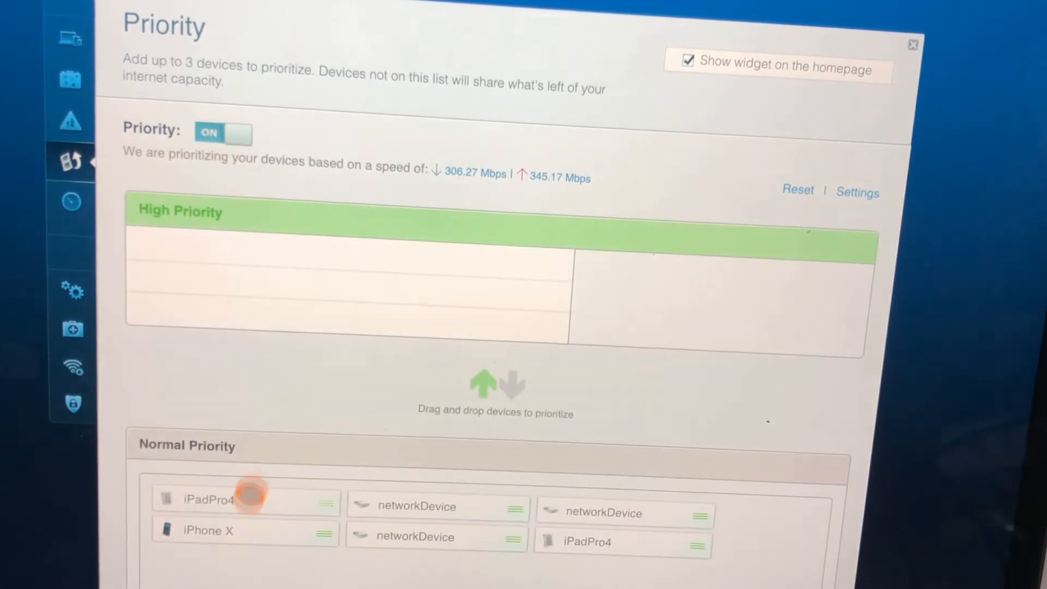
pyautogui.moveTo(255, 499); pyautogui.dragTo(271, 273)
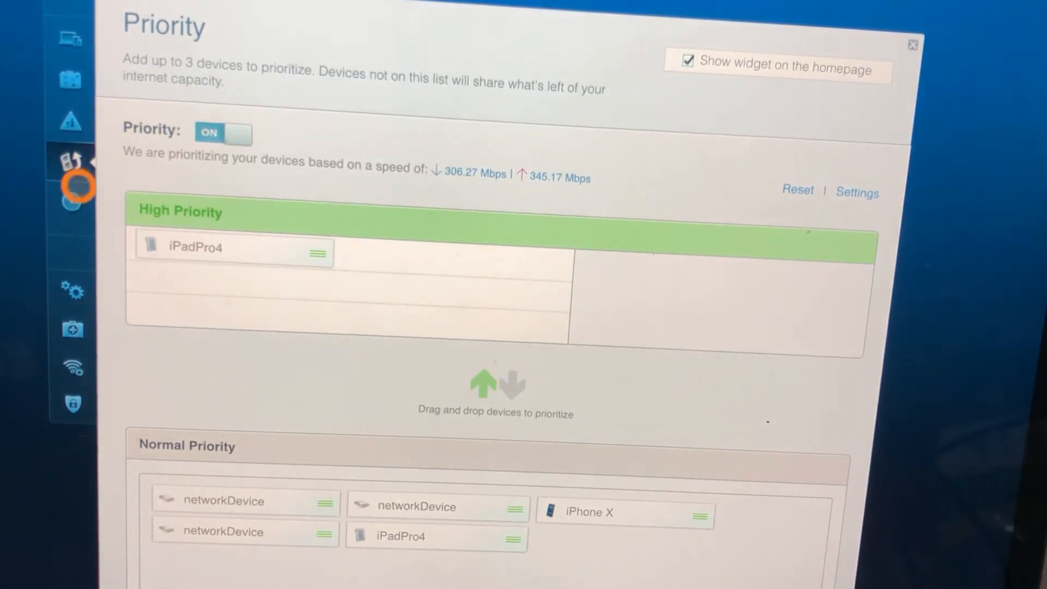
# Start a new internet speed test from the Speed Check page
pyautogui.click(71, 200)
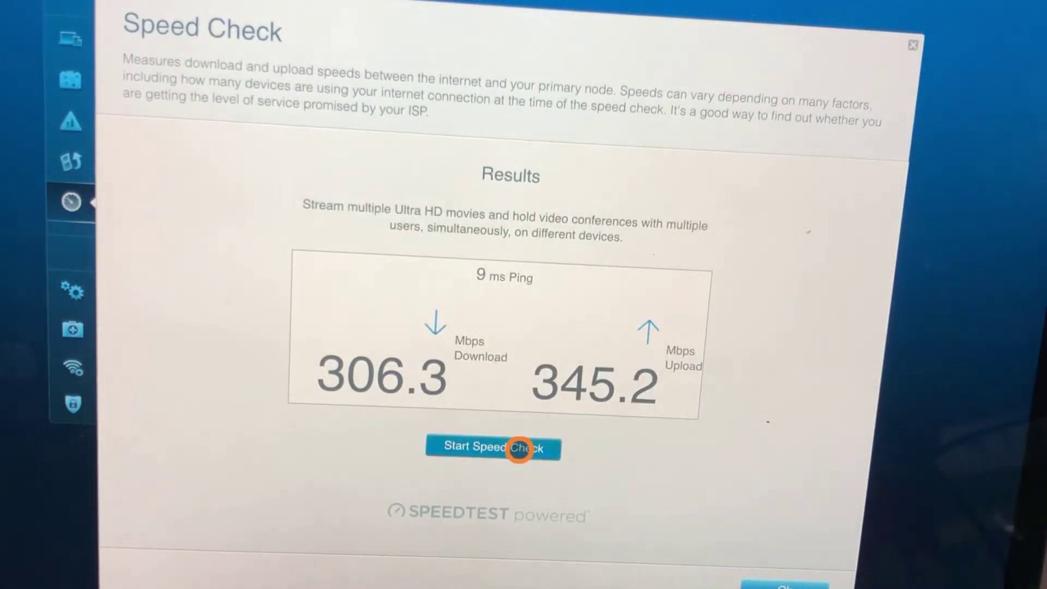
pyautogui.click(524, 449)
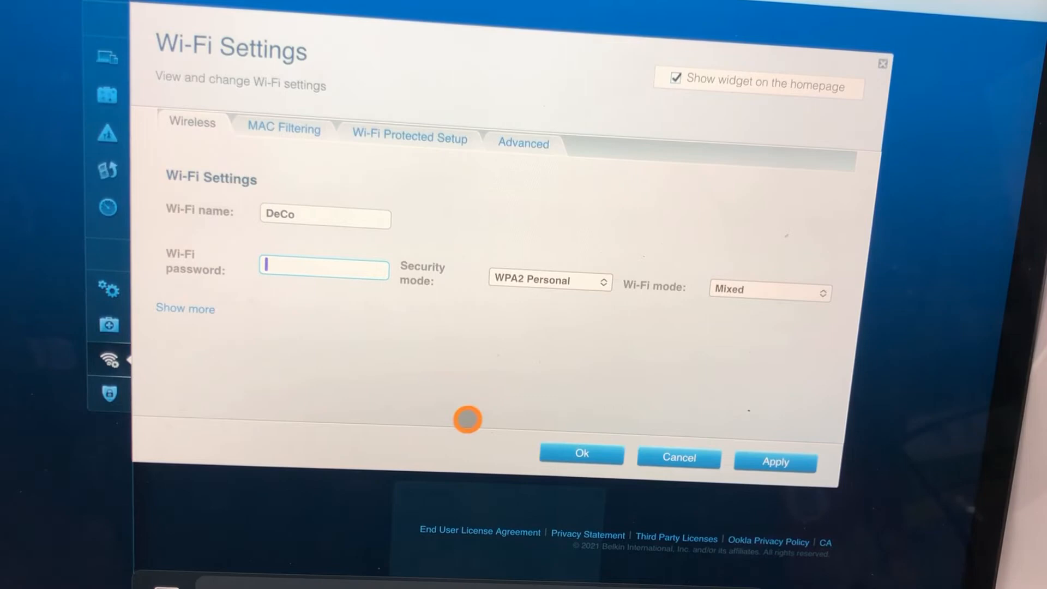
# Discard the unsaved Wi-Fi changes and review MAC Filtering, Wi-Fi Protected Setup and Advanced steering options
pyautogui.click(284, 140)
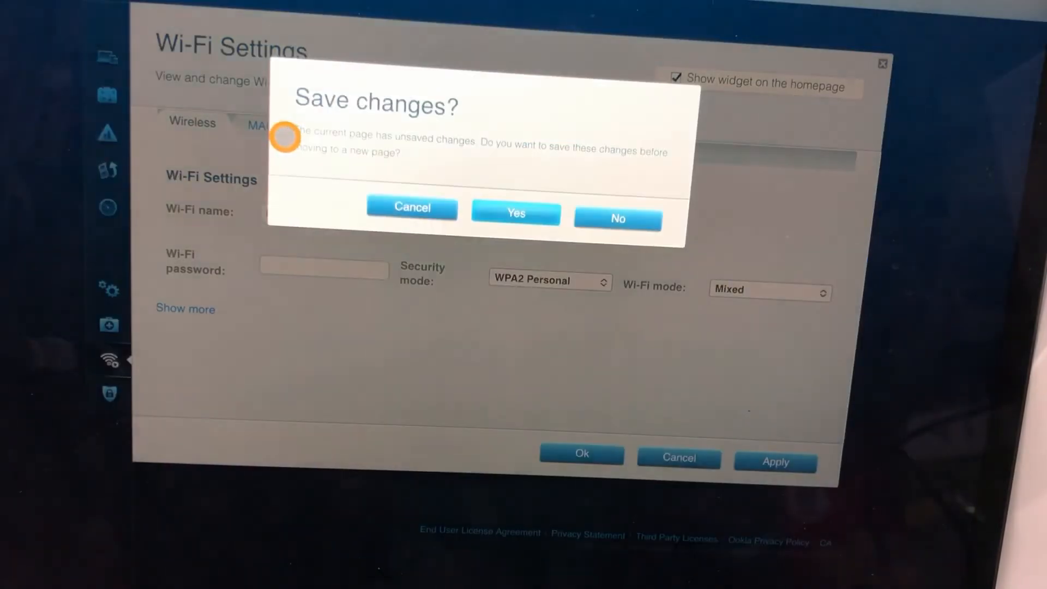
pyautogui.click(630, 219)
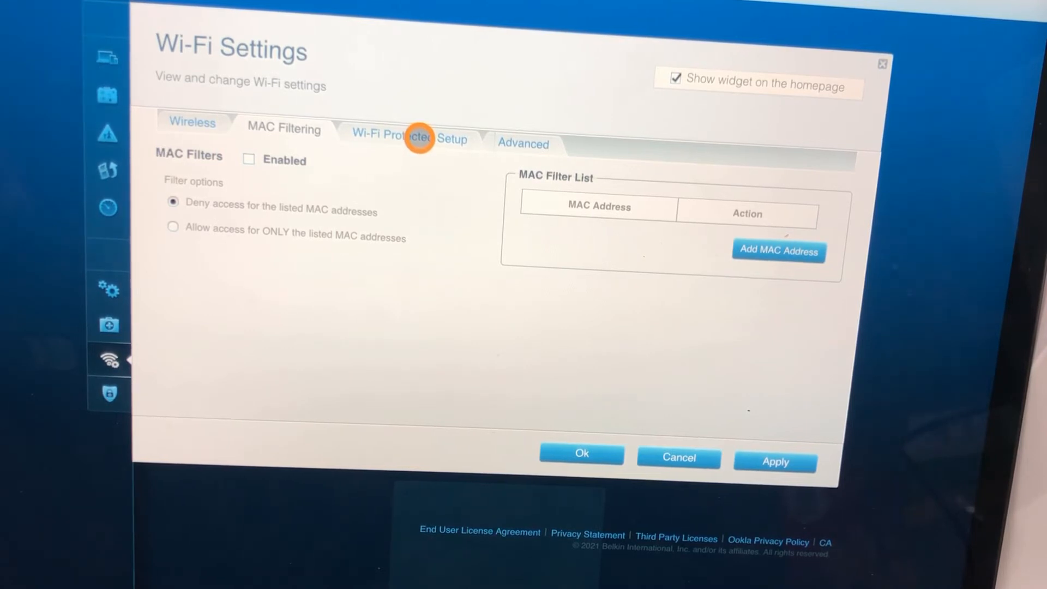
pyautogui.click(419, 137)
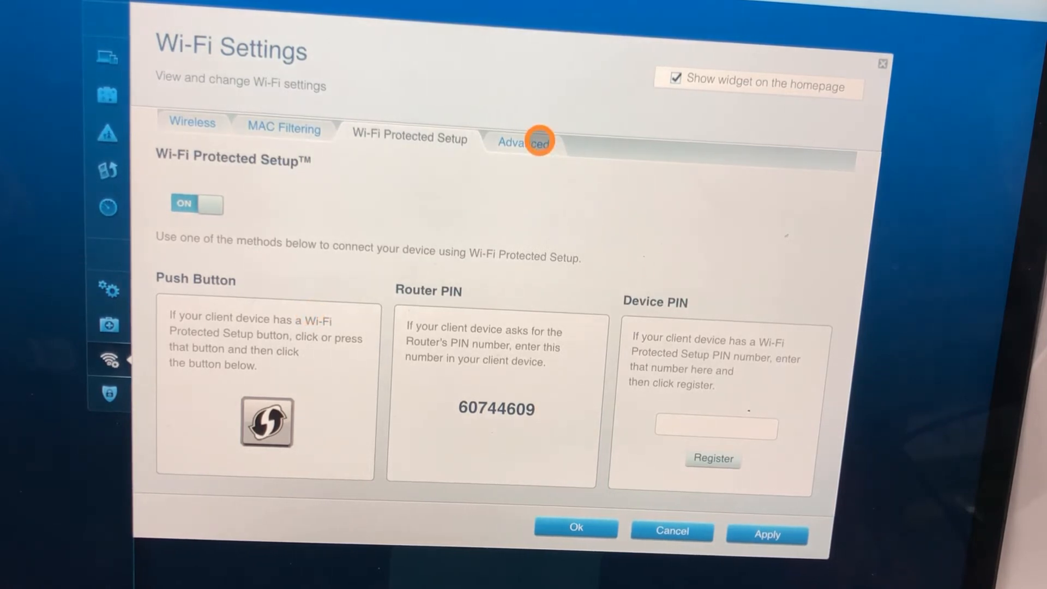
pyautogui.click(539, 141)
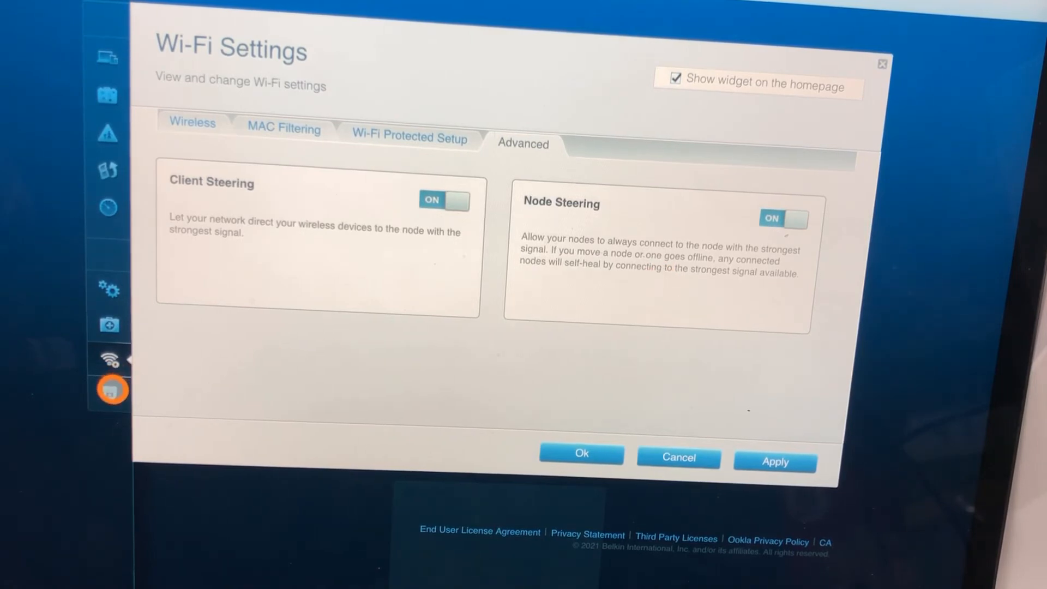
# Review the Security settings' DMZ and Apps and Gaming pages, leaving DDNS Disabled
pyautogui.click(113, 390)
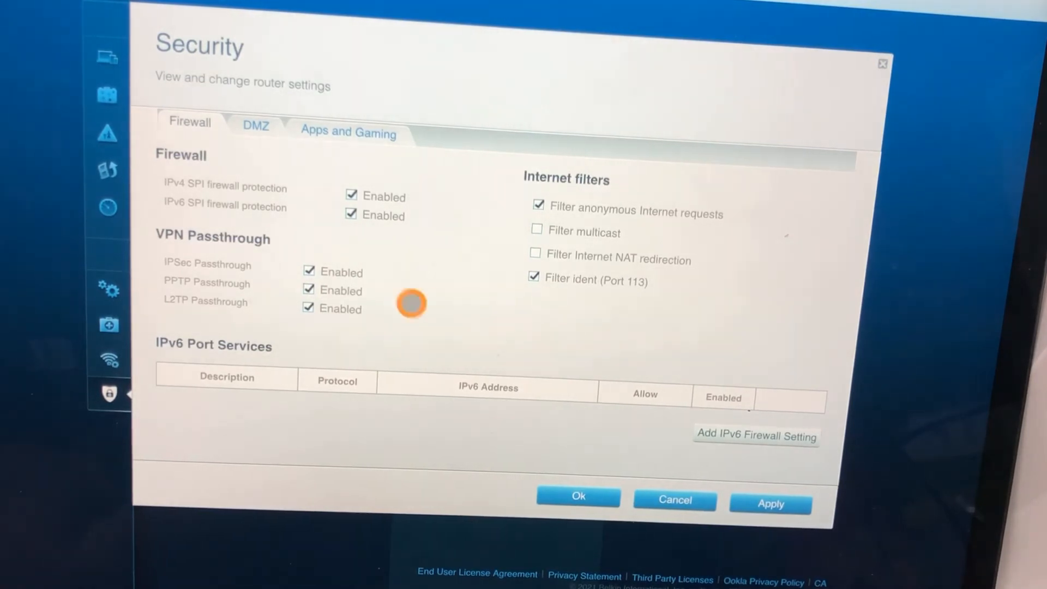
pyautogui.click(265, 127)
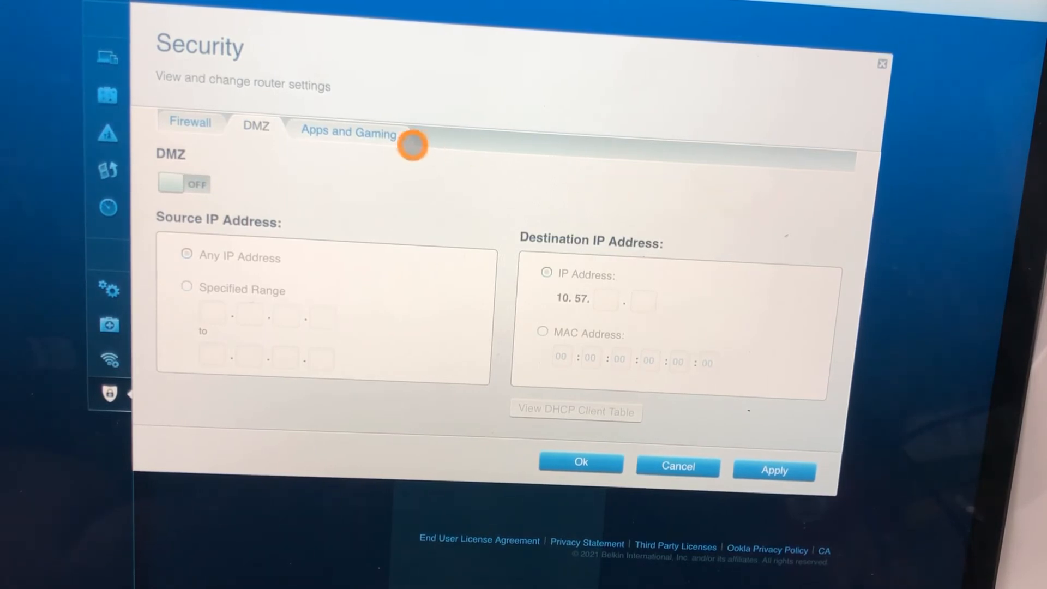
pyautogui.click(382, 137)
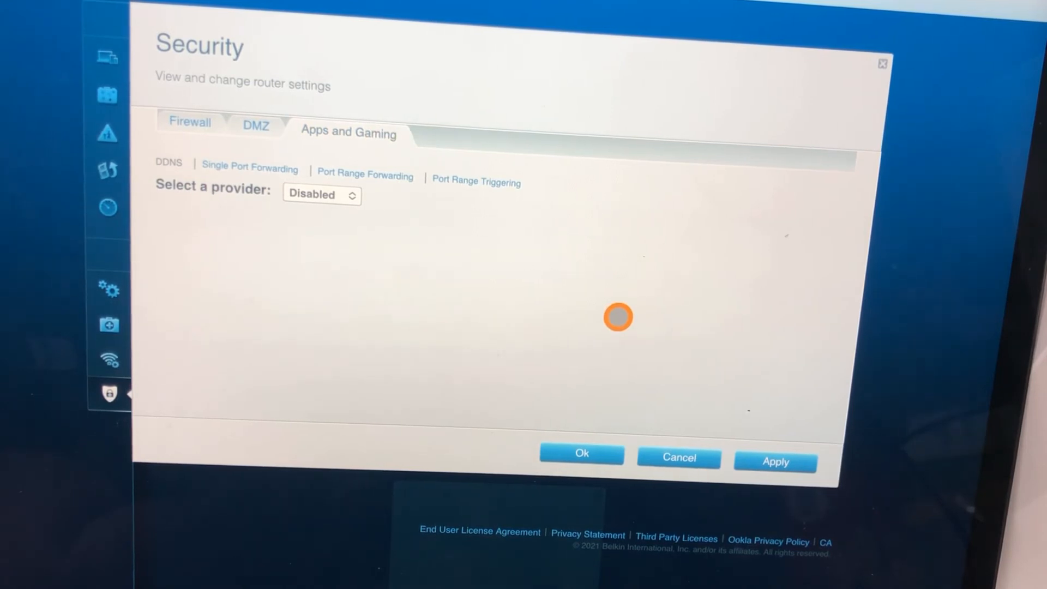
pyautogui.click(352, 194)
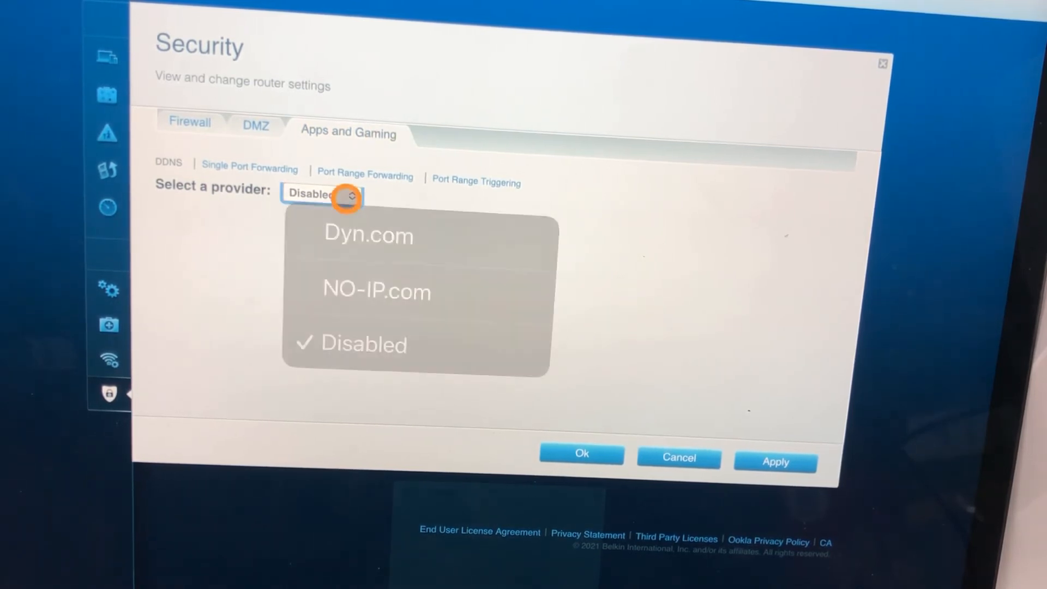
pyautogui.click(713, 278)
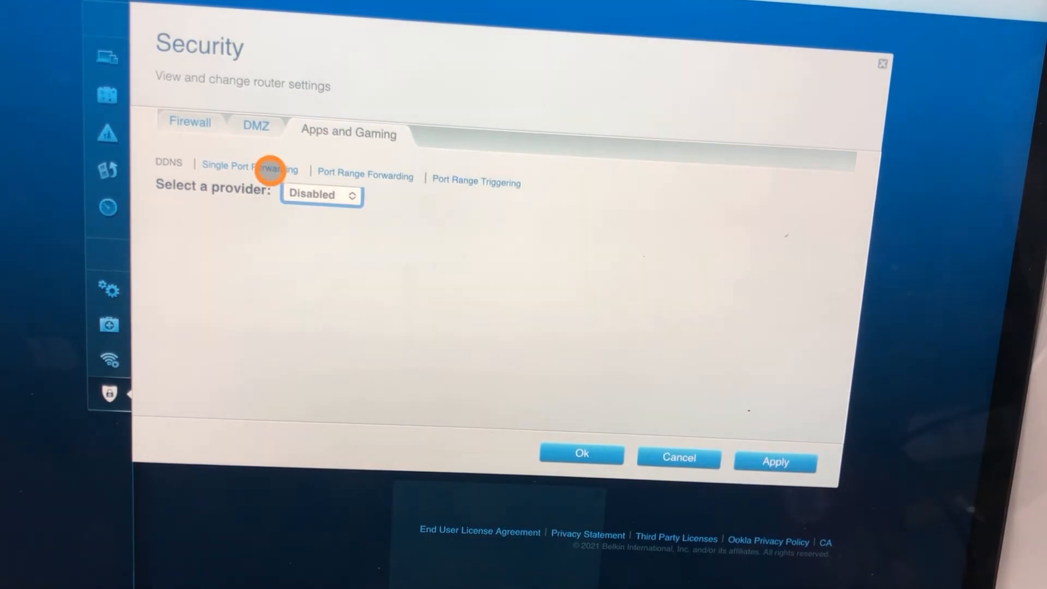
# Review the Single Port Forwarding, Port Range Forwarding and Port Range Triggering tables
pyautogui.click(268, 168)
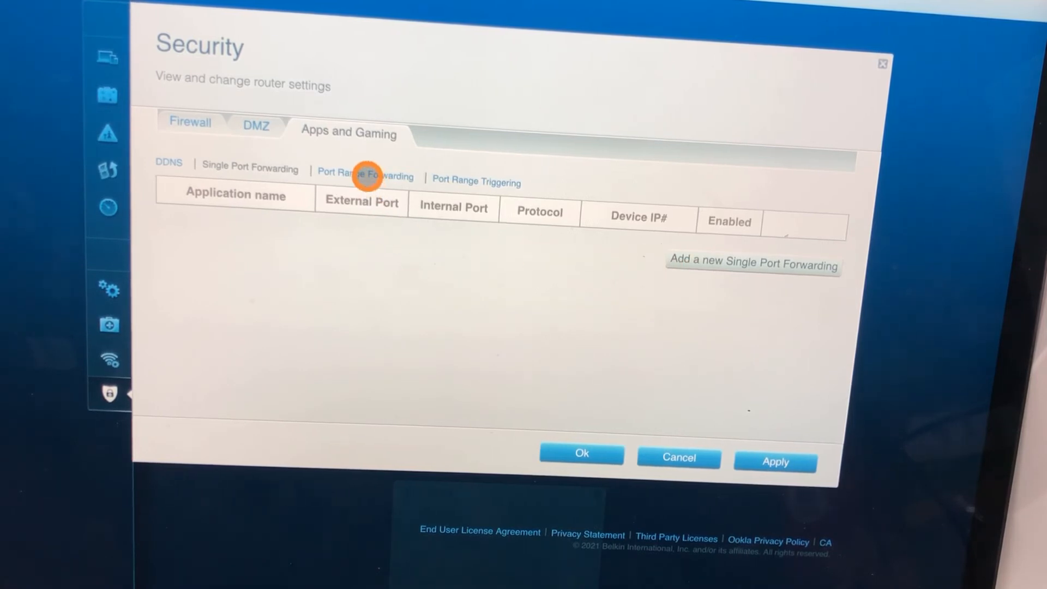
pyautogui.click(368, 175)
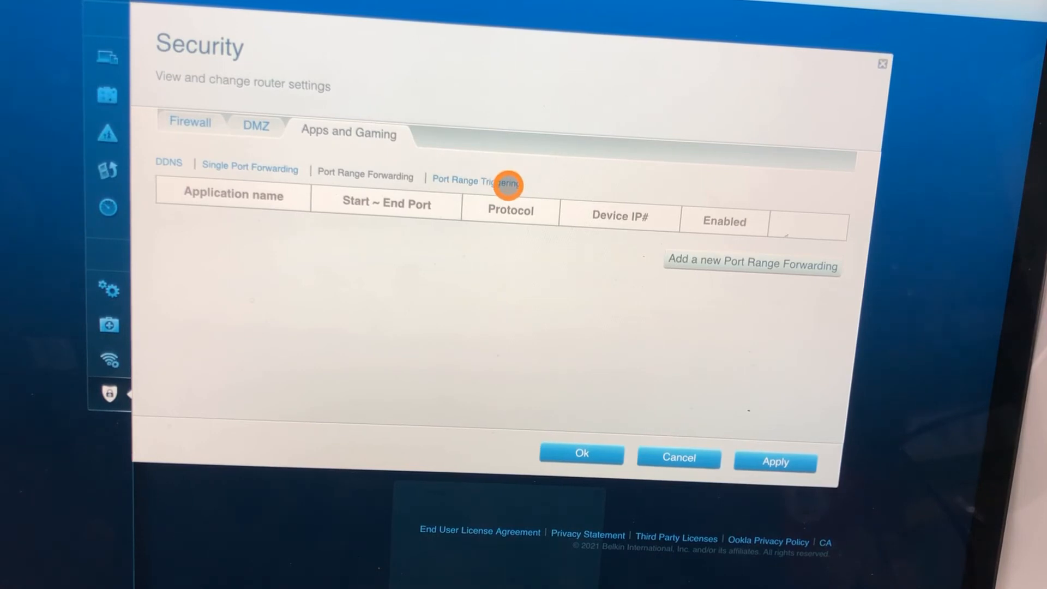
pyautogui.click(507, 184)
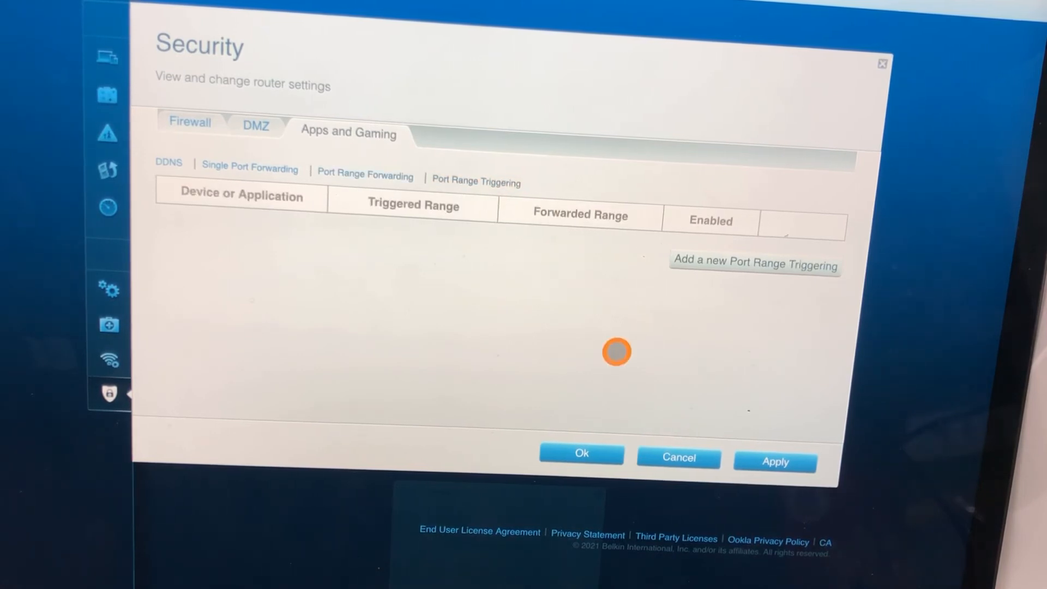